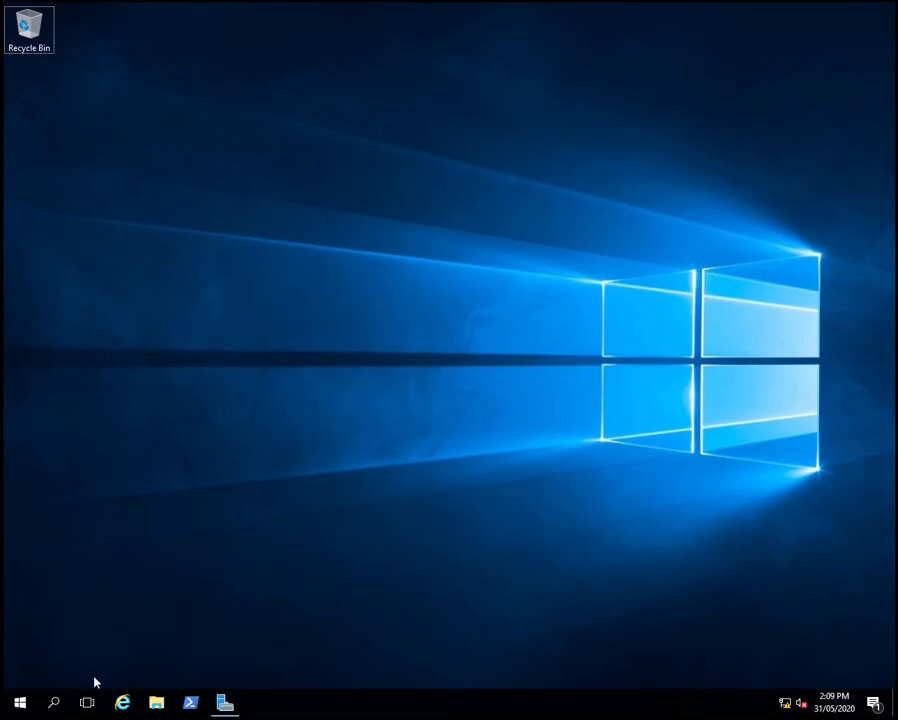
Open Windows Server Backup to check whether the feature is installed, and minimize its window
left_click(18, 702)
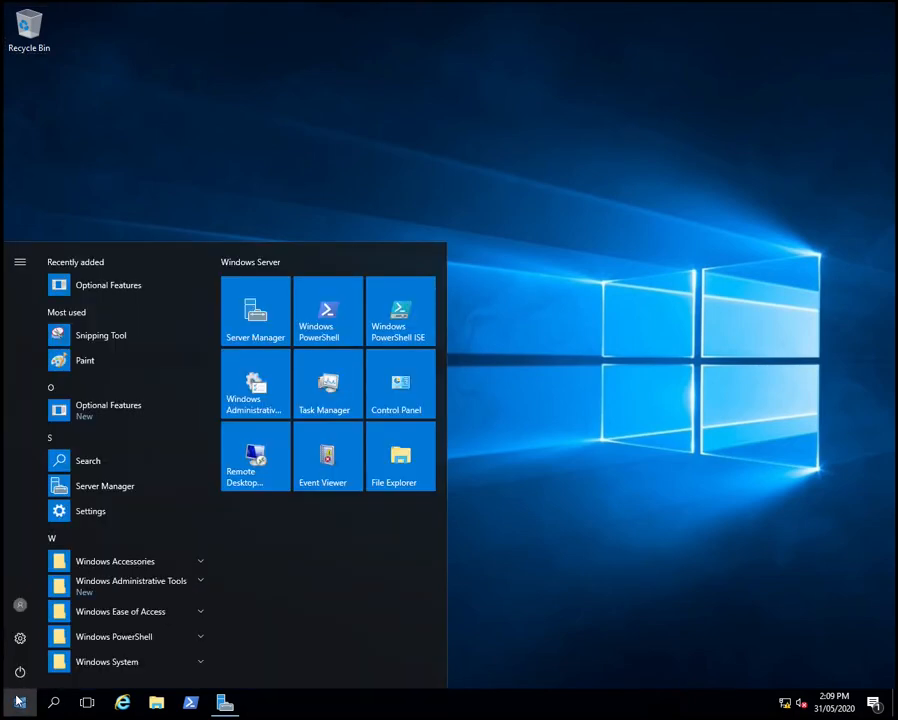
type("backup")
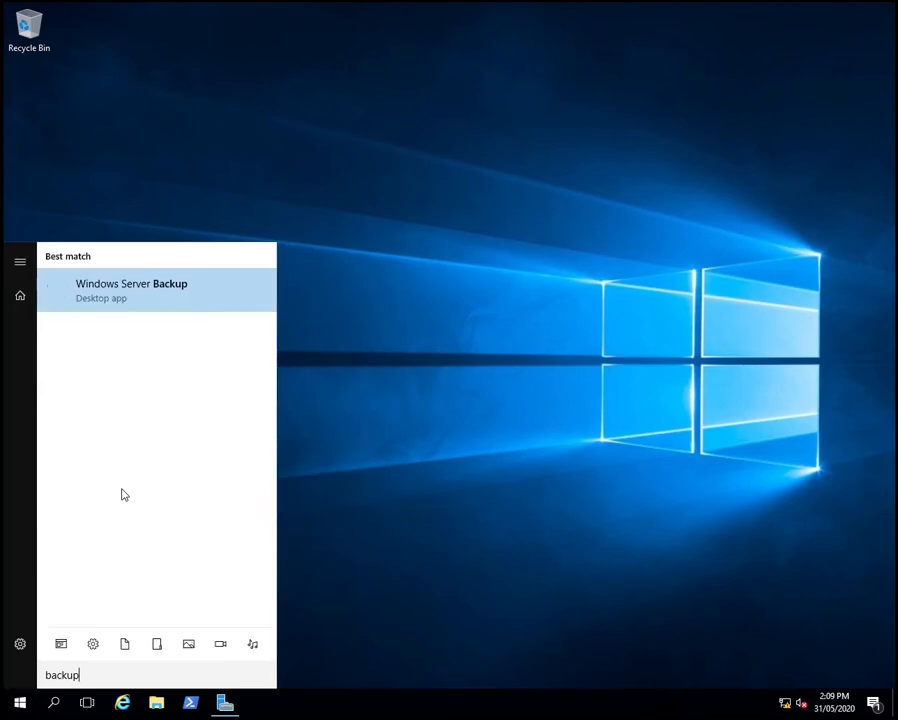
left_click(120, 298)
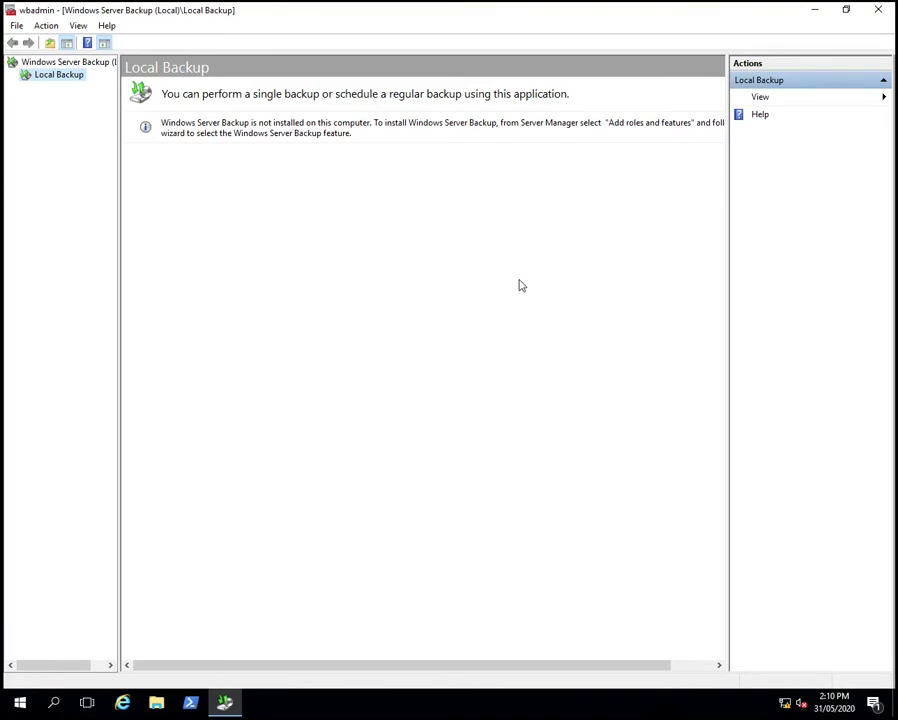
left_click(813, 16)
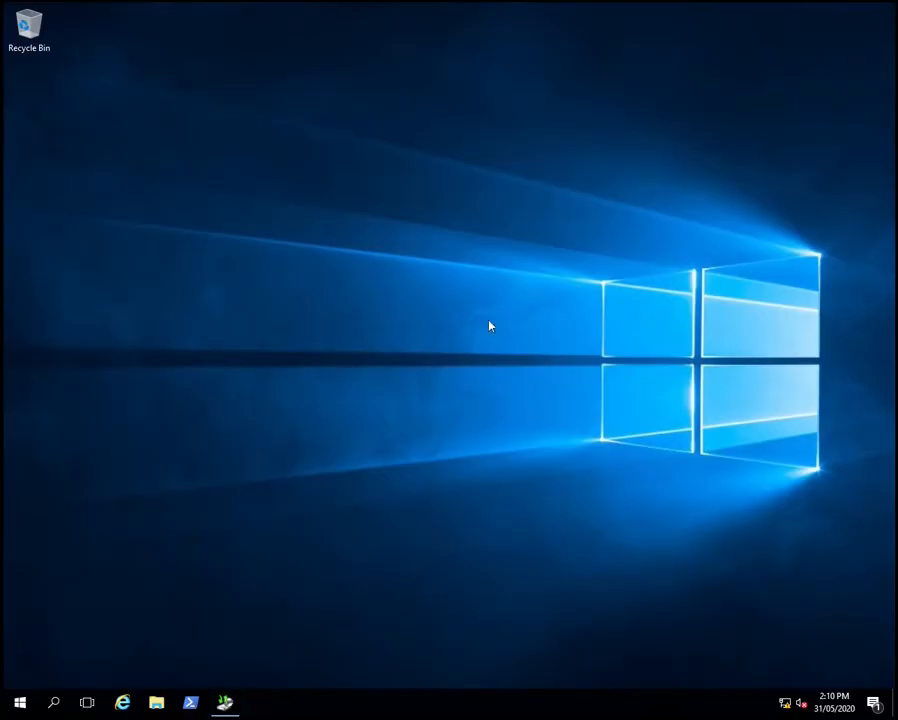
Open Server Manager and maximize its window
left_click(17, 703)
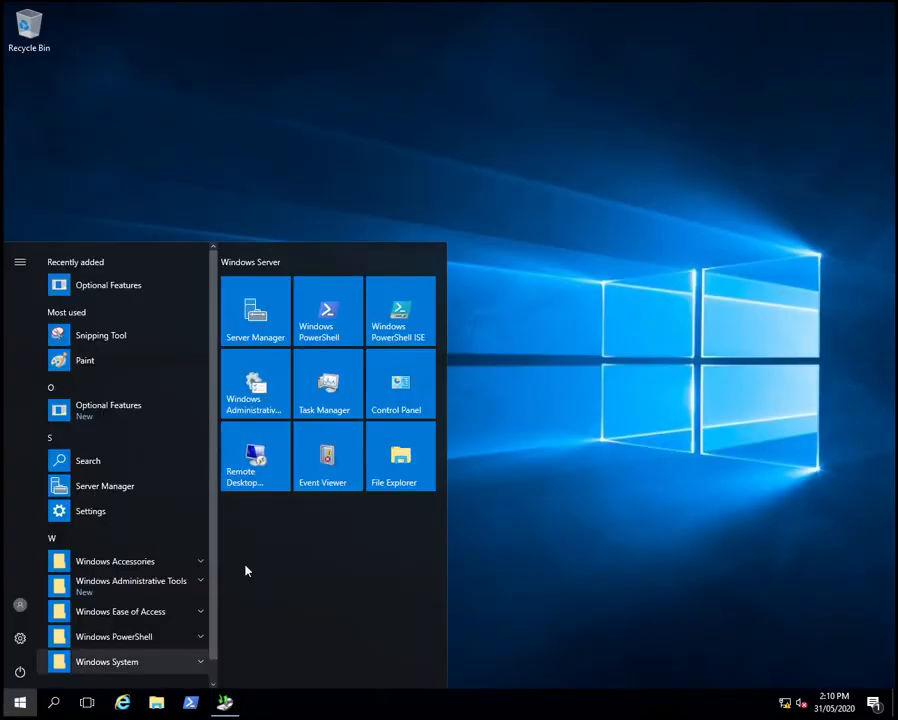
left_click(256, 316)
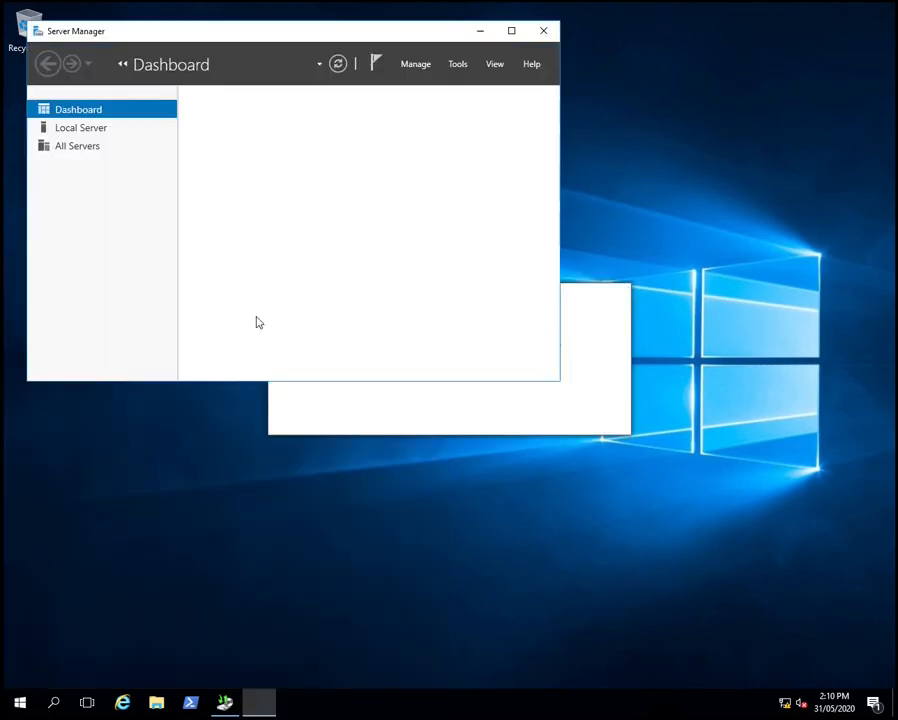
left_click(513, 32)
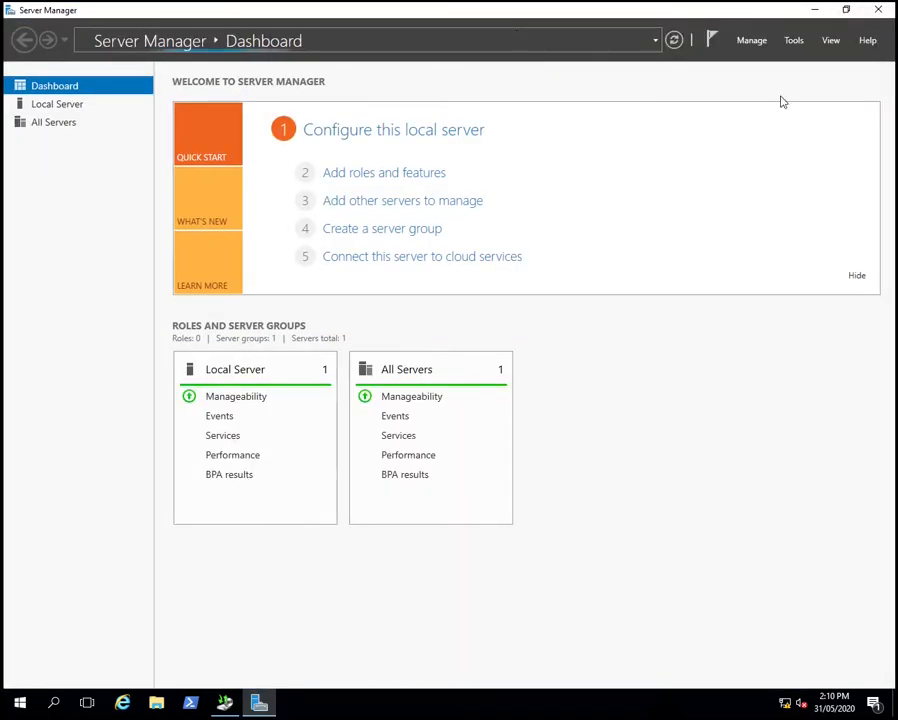
Start adding roles and features as a role-based or feature-based installation on the local server from the server pool
left_click(752, 42)
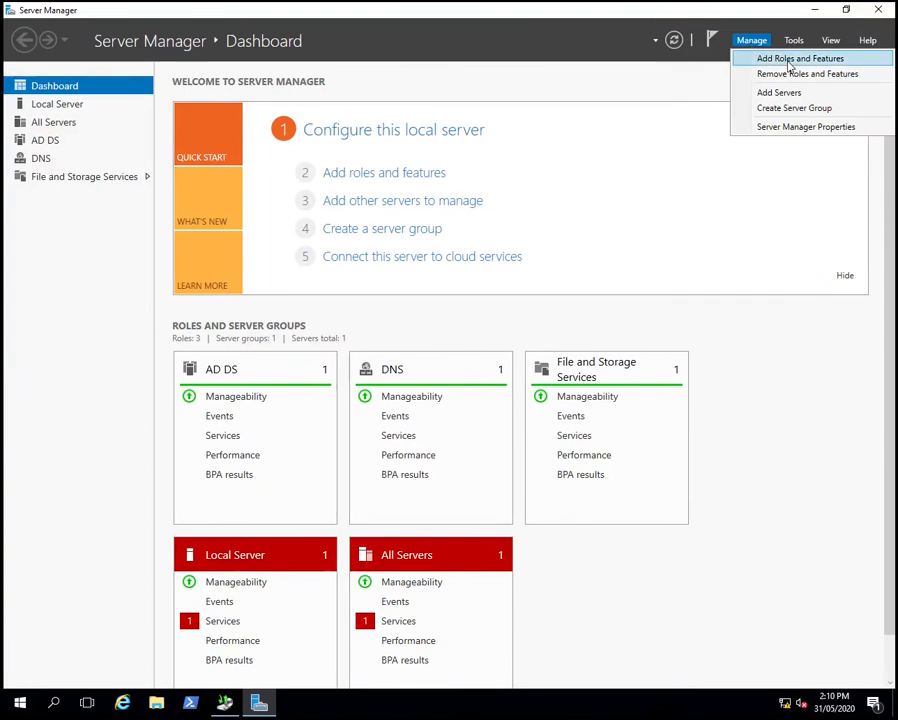
left_click(790, 59)
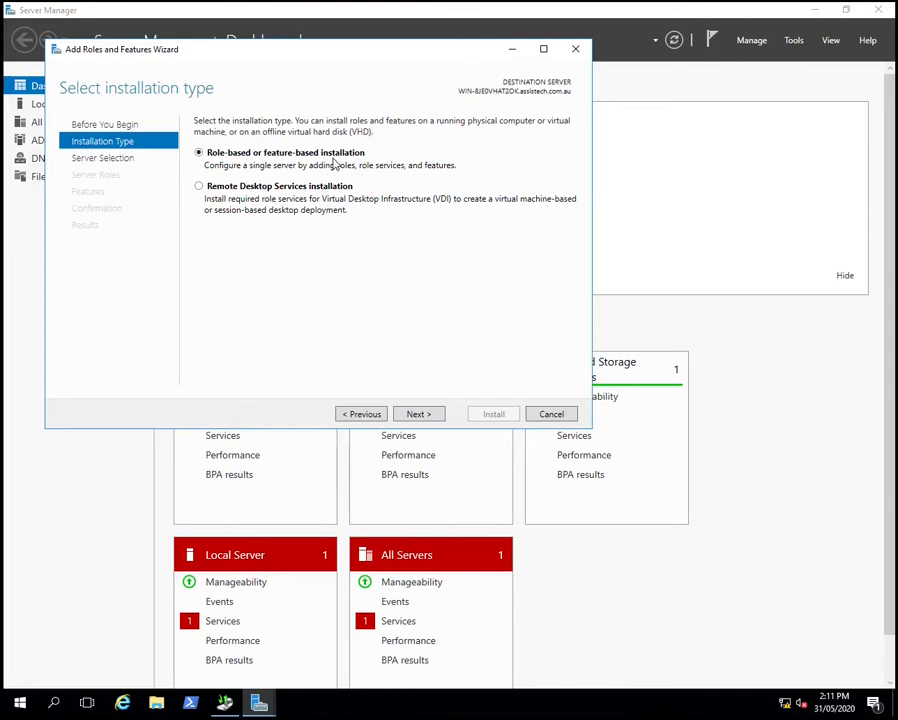
left_click(418, 414)
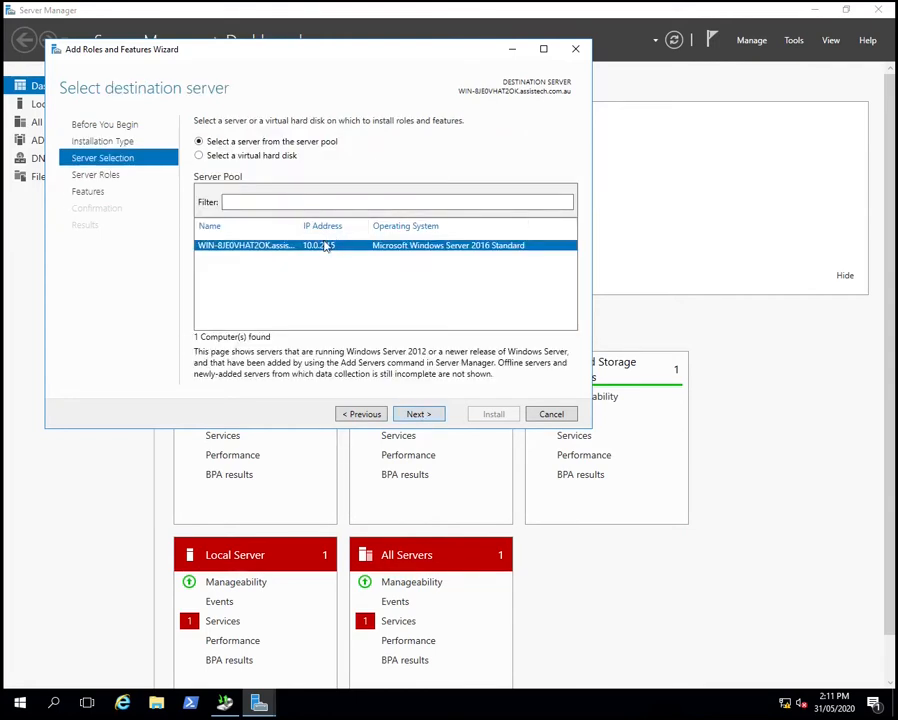
left_click(415, 418)
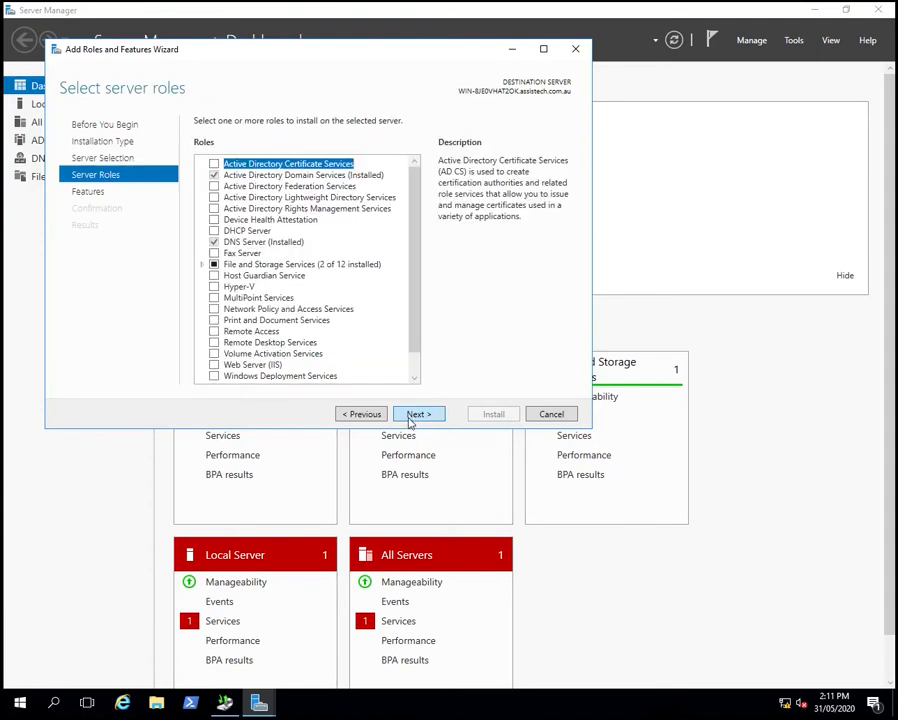
Select the Windows Server Backup feature without adding any roles, install it and close the wizard
left_click(88, 195)
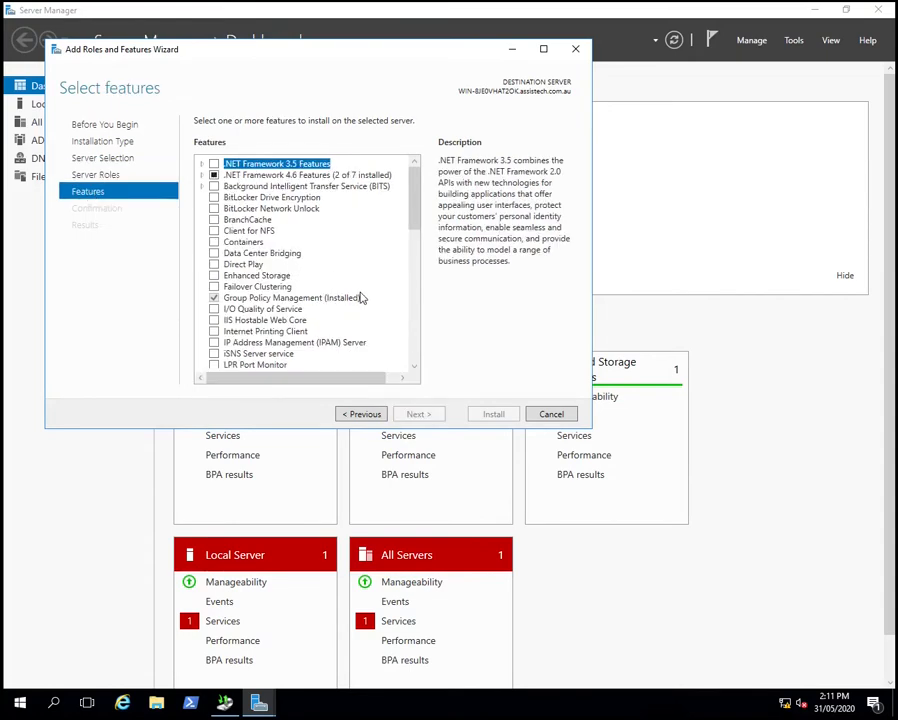
scroll(358, 287, "down", 5)
scroll(358, 287, "down", 8)
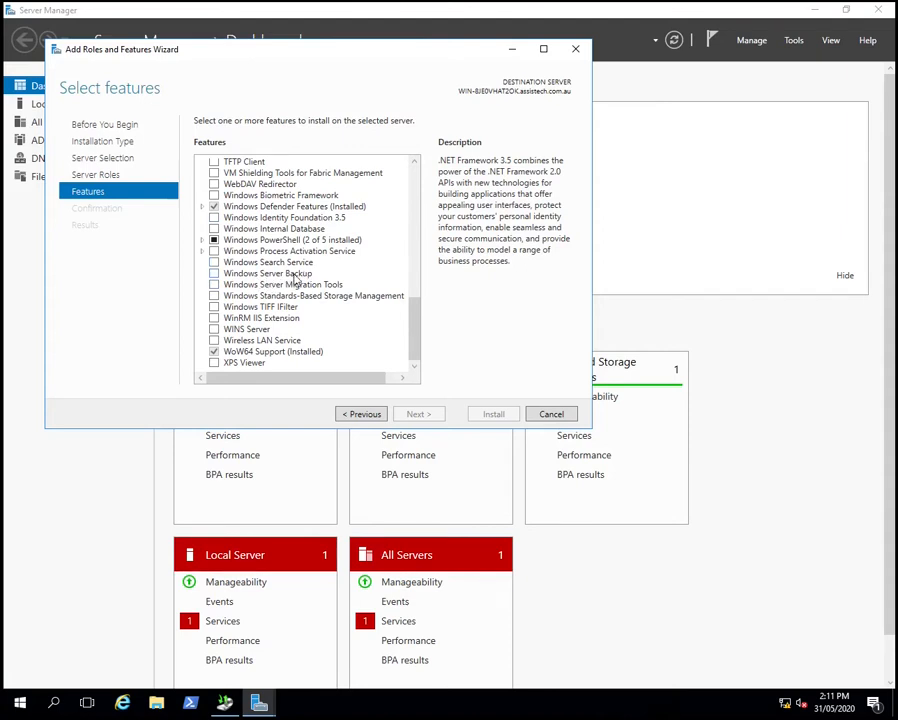
left_click(213, 273)
left_click(420, 414)
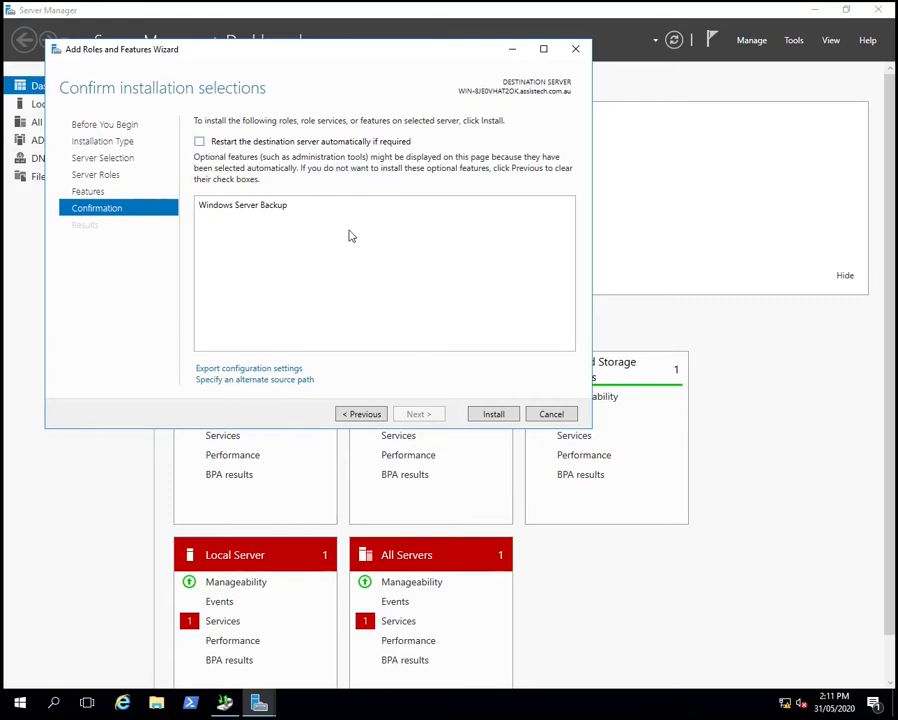
left_click(494, 414)
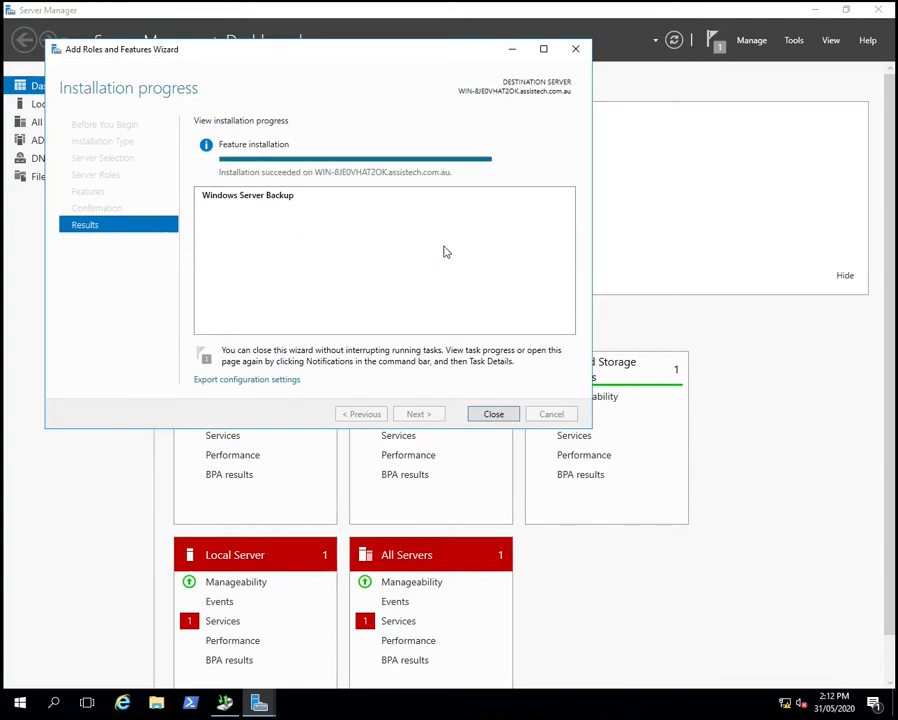
left_click(494, 414)
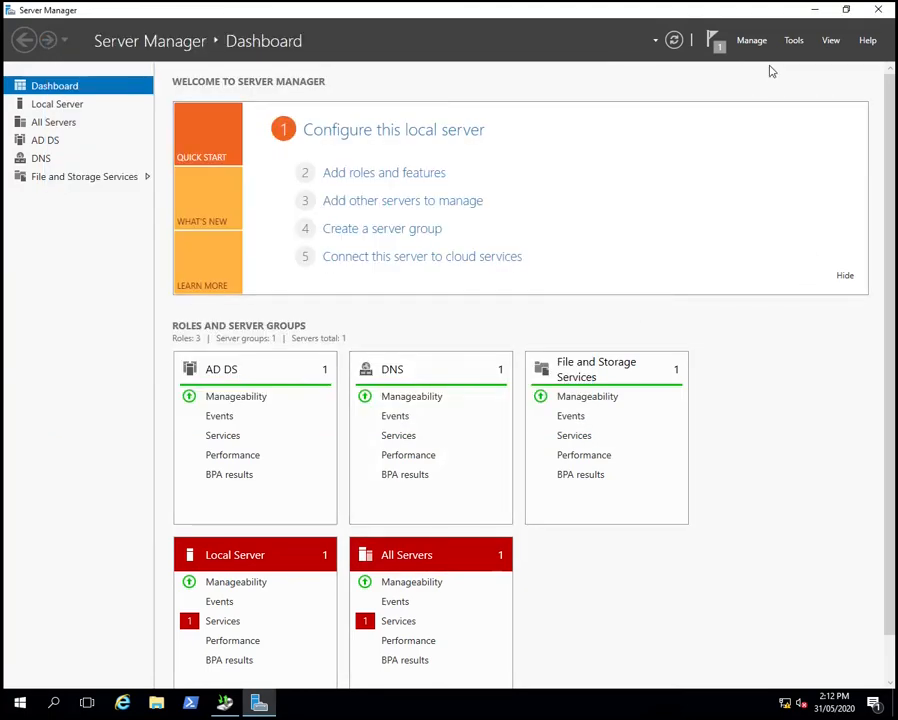
Open Windows Server Backup from Server Manager and start a one-time backup using different options and the Custom configuration
left_click(795, 40)
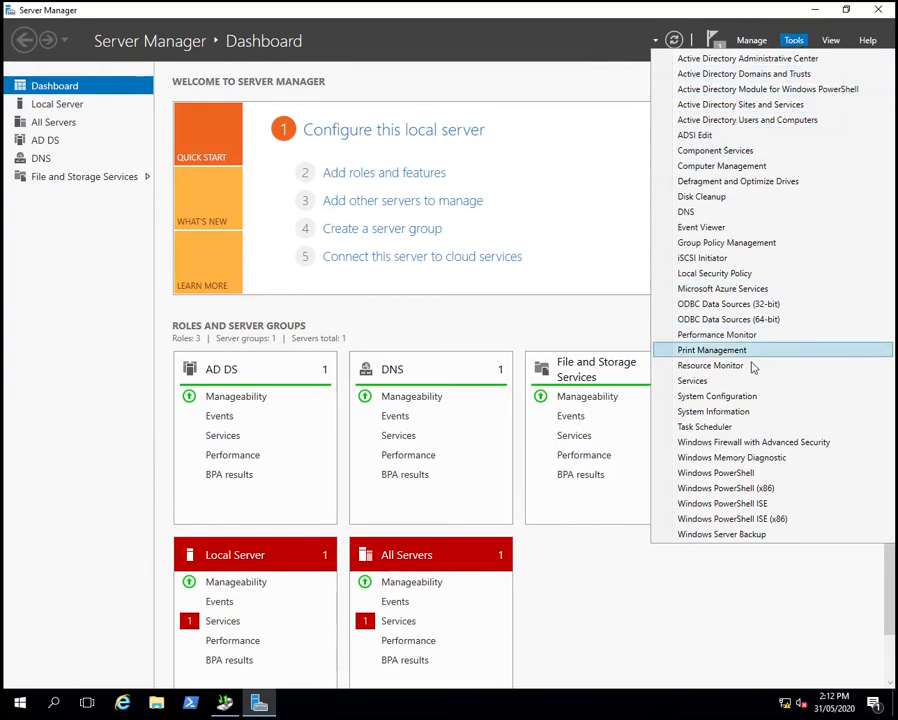
left_click(740, 535)
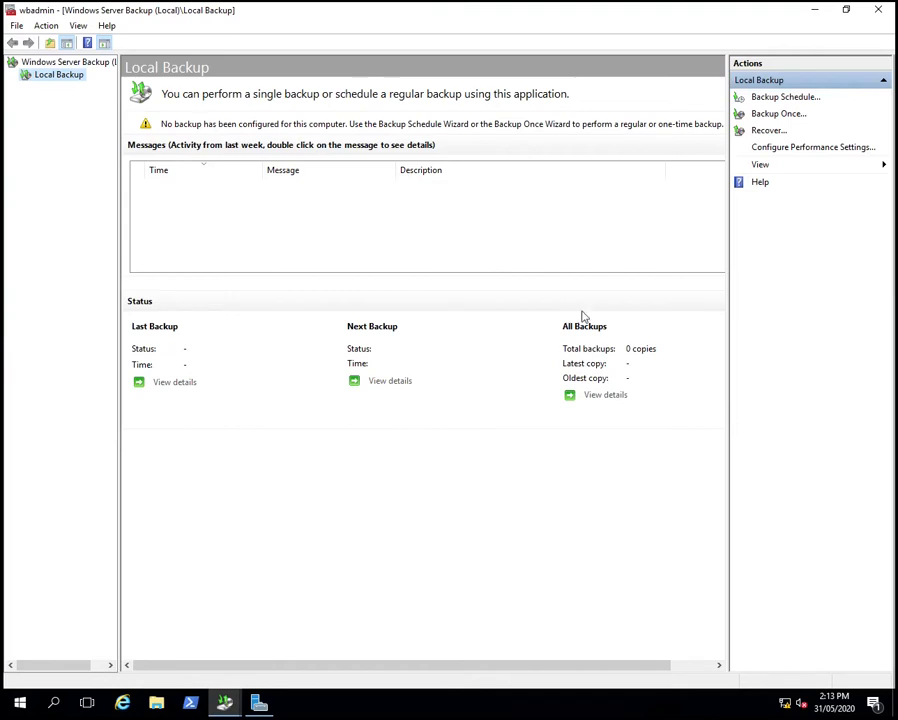
left_click(780, 114)
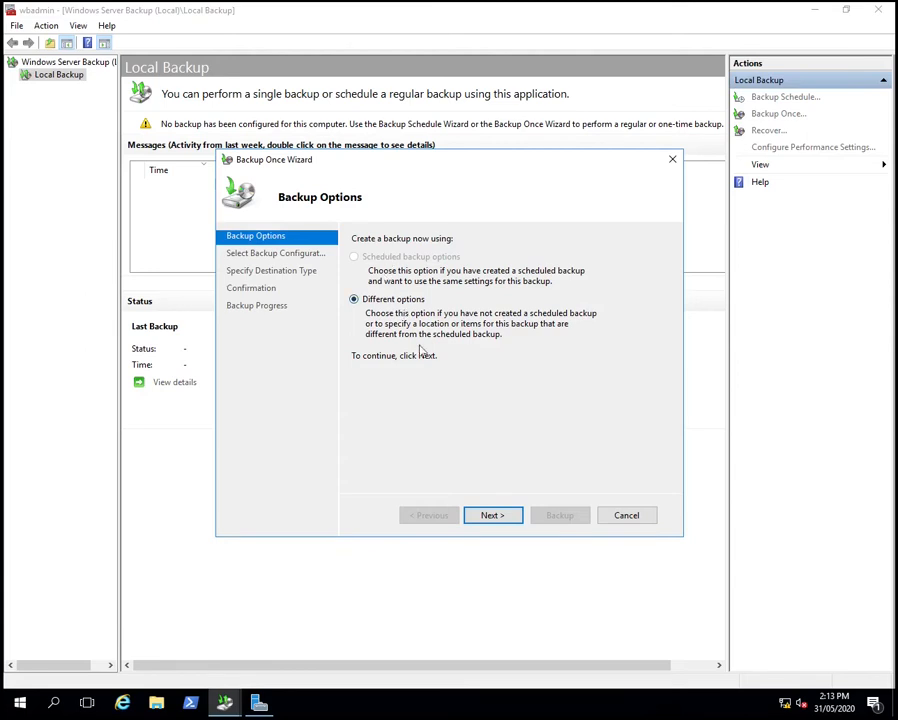
left_click(489, 519)
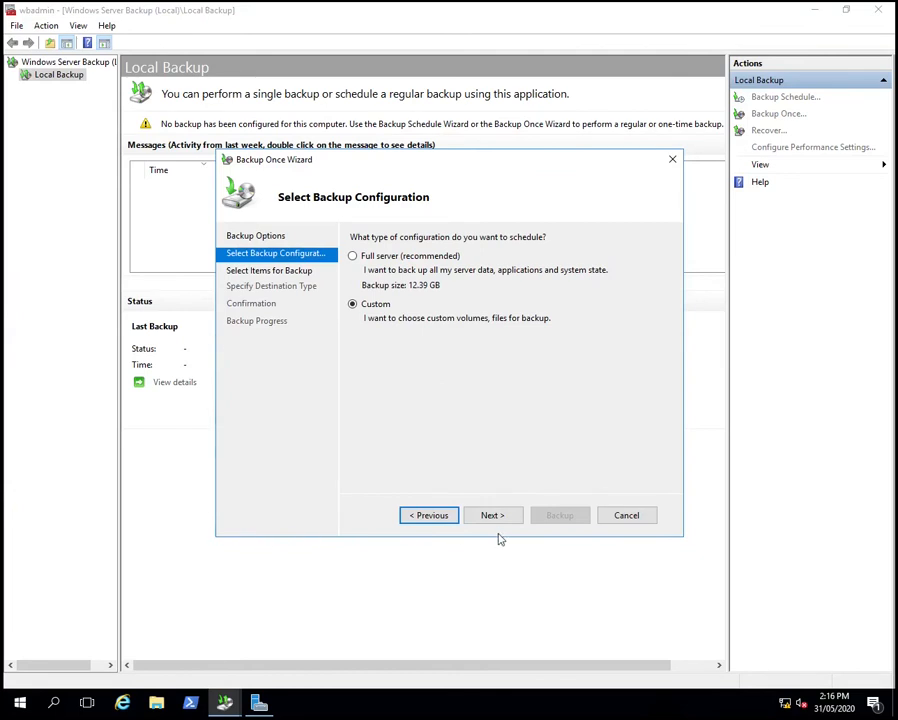
left_click(491, 516)
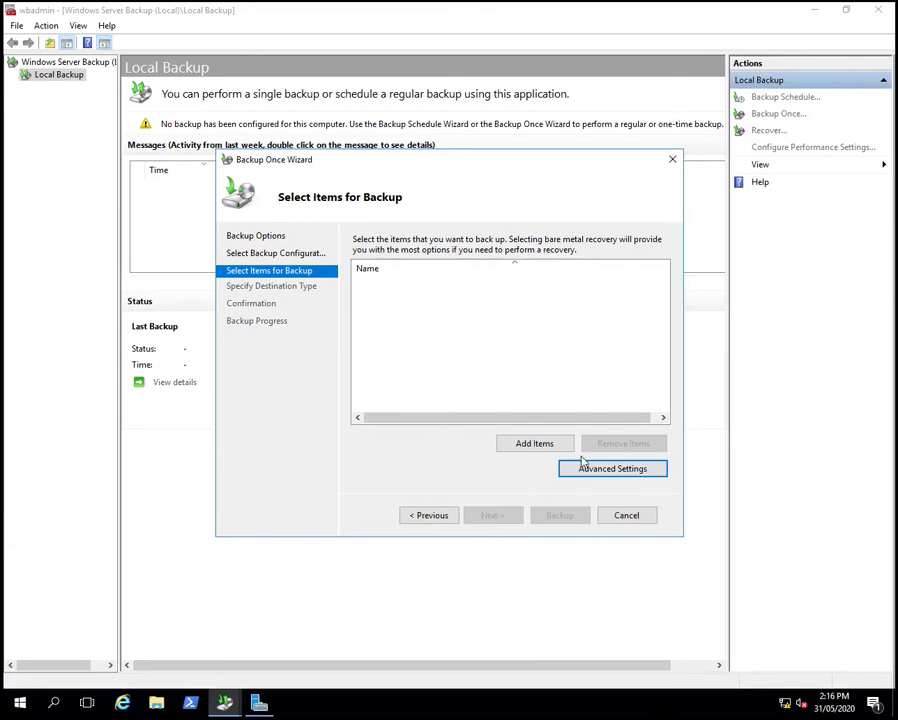
Add bare metal recovery to the backup items, including System state, System Reserved and Local disk (C:)
left_click(534, 444)
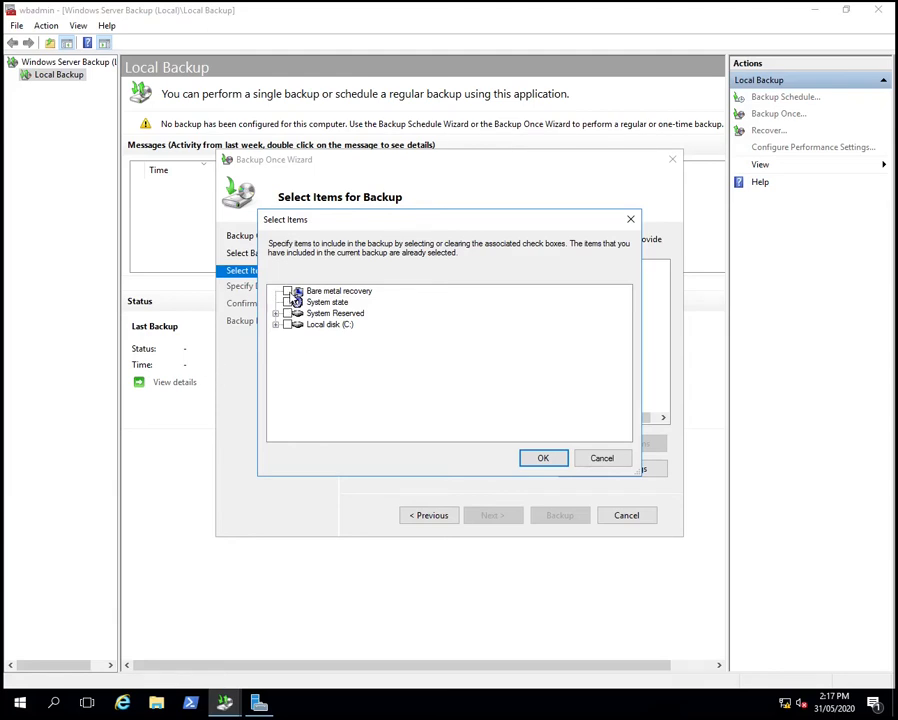
left_click(287, 291)
left_click(288, 302)
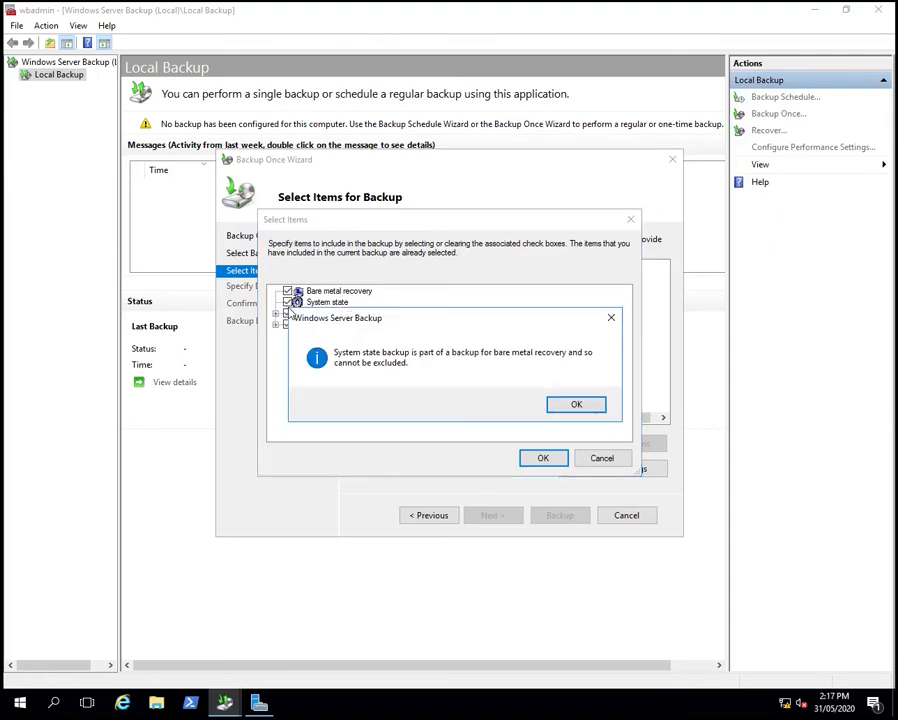
left_click(592, 408)
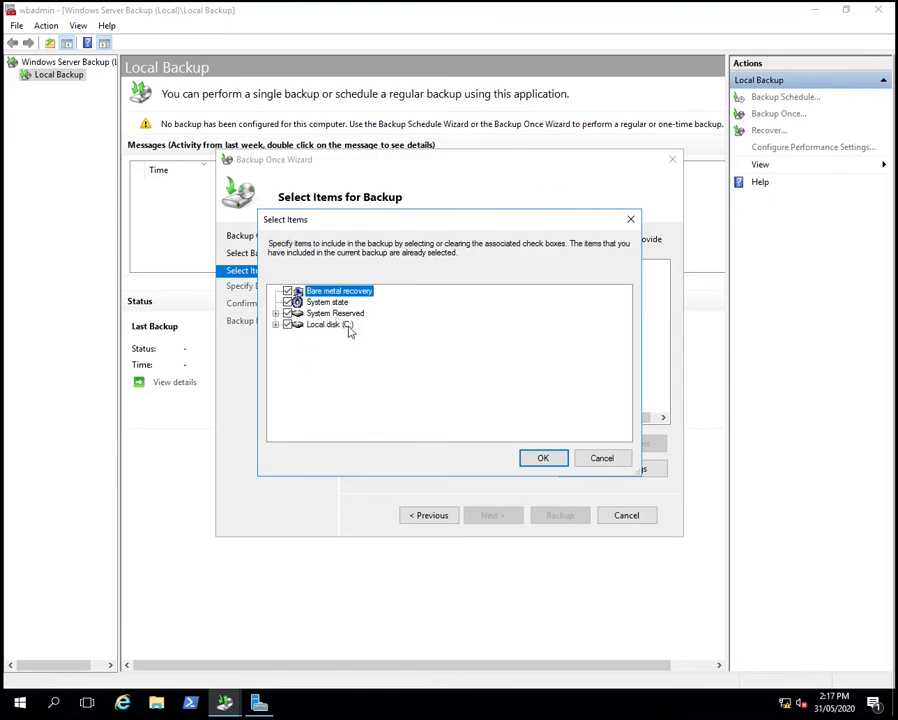
left_click(543, 462)
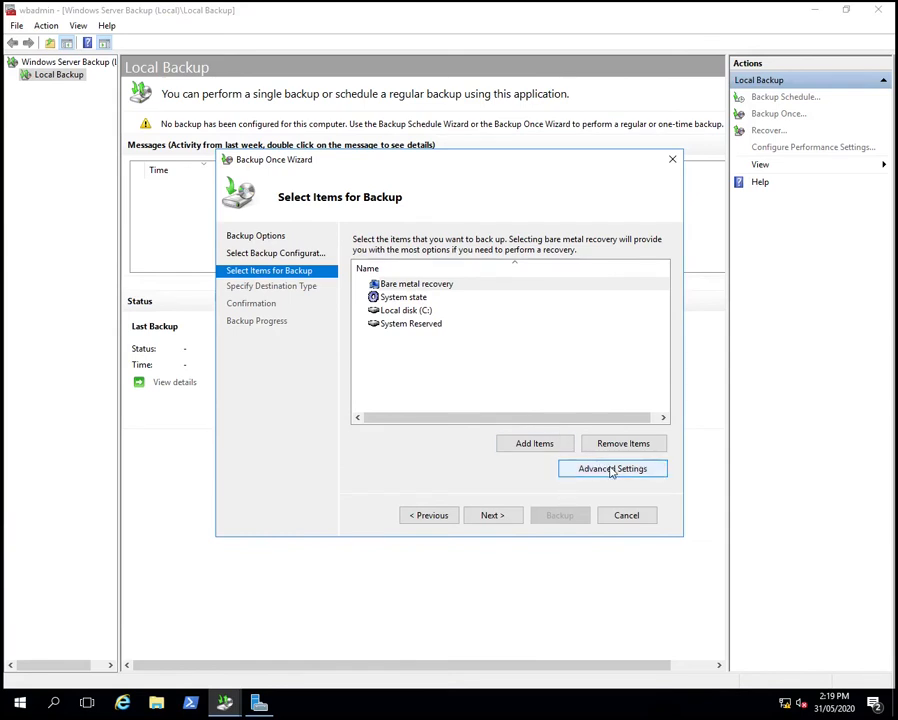
Set the backup's advanced VSS setting to VSS full Backup
left_click(609, 474)
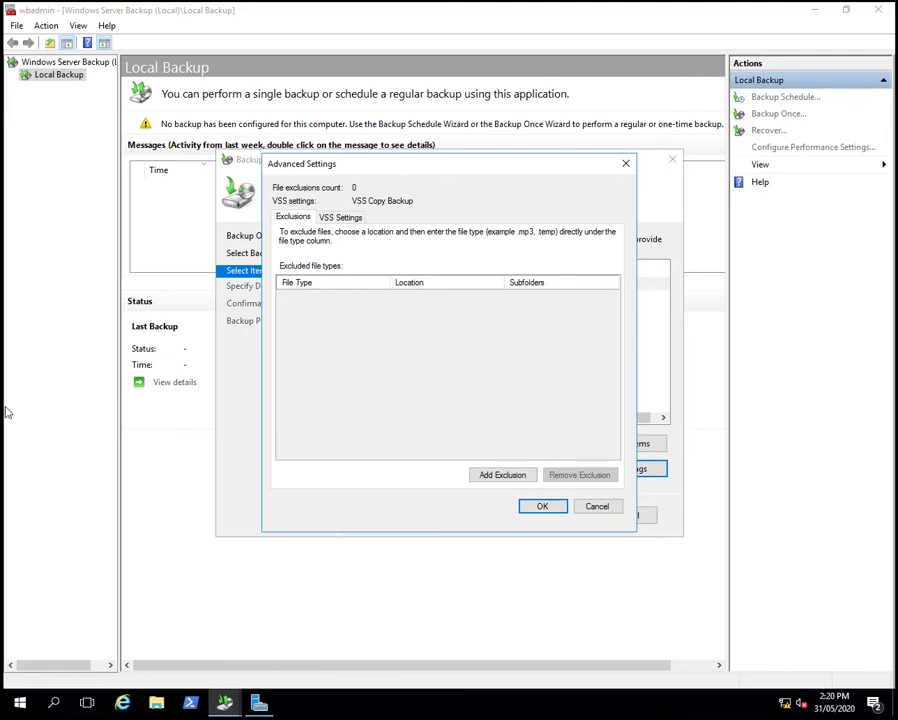
left_click(340, 218)
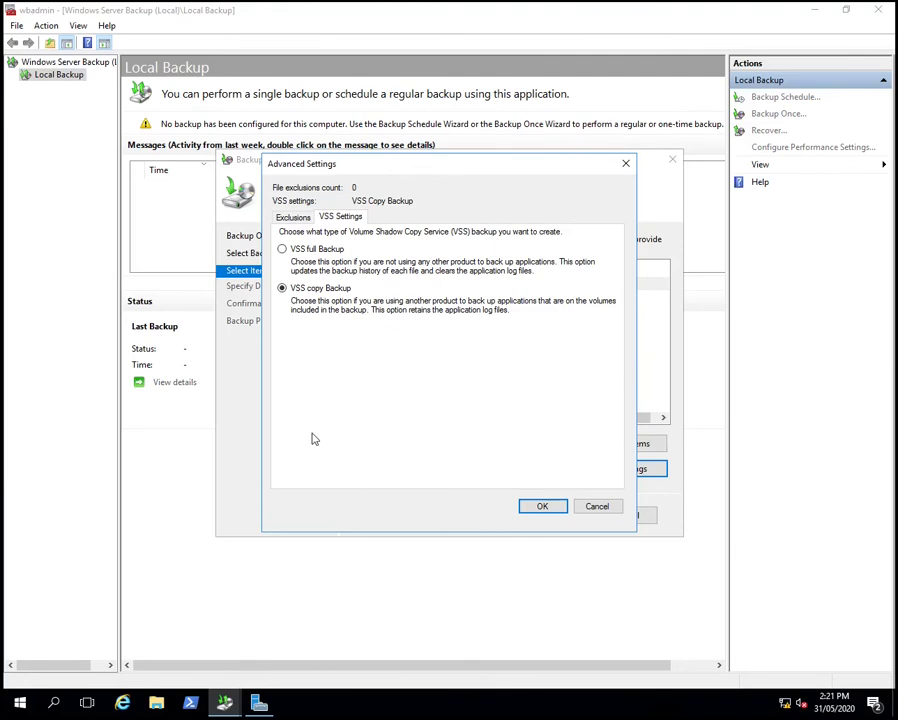
left_click(284, 250)
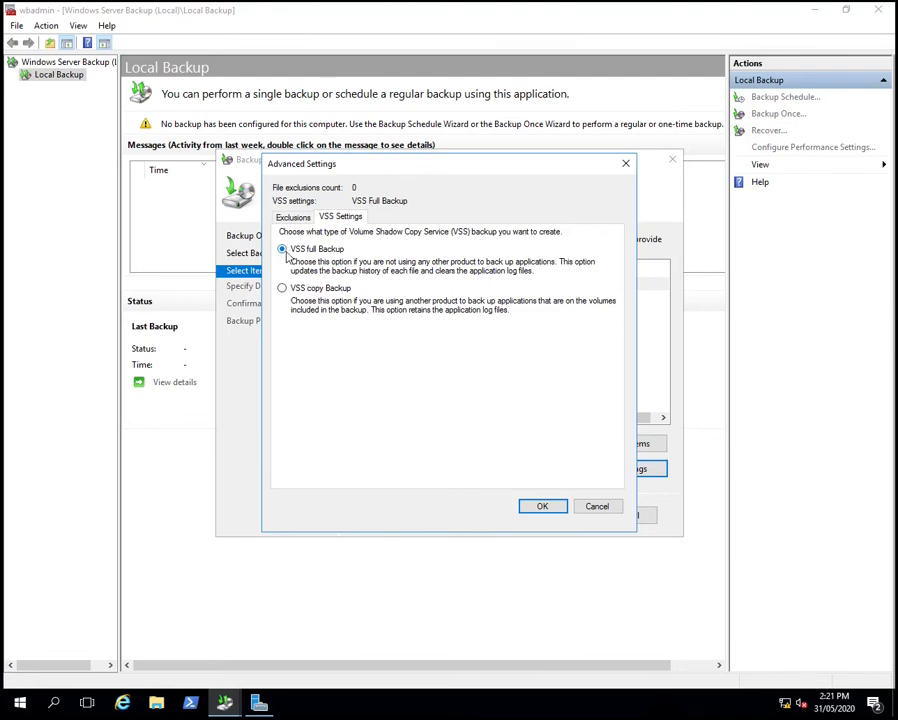
left_click(542, 507)
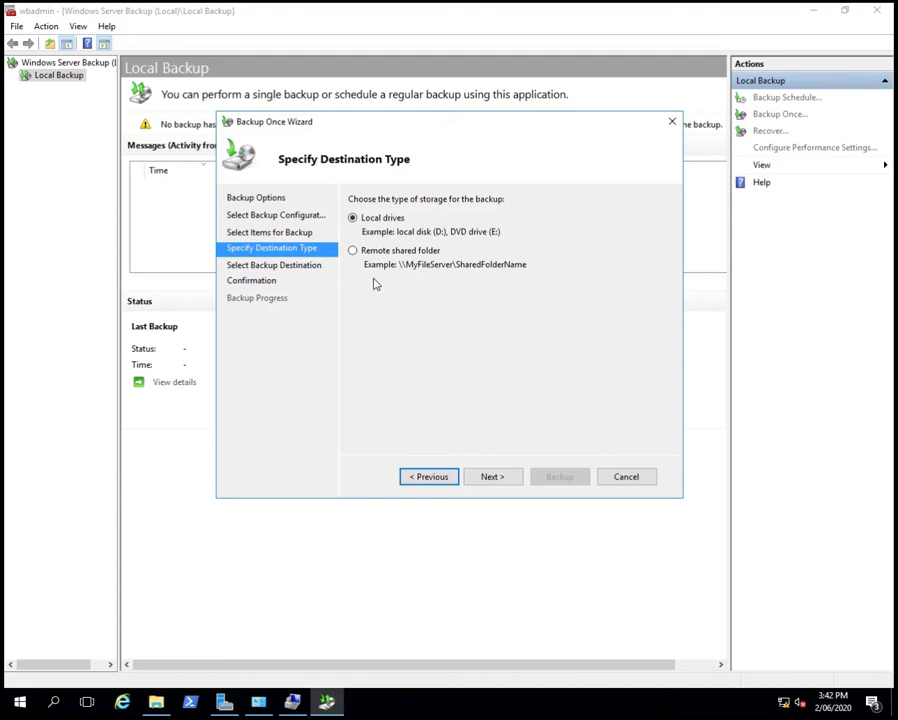
Choose local drives with the backup (D:) volume as the destination and run the backup
left_click(494, 478)
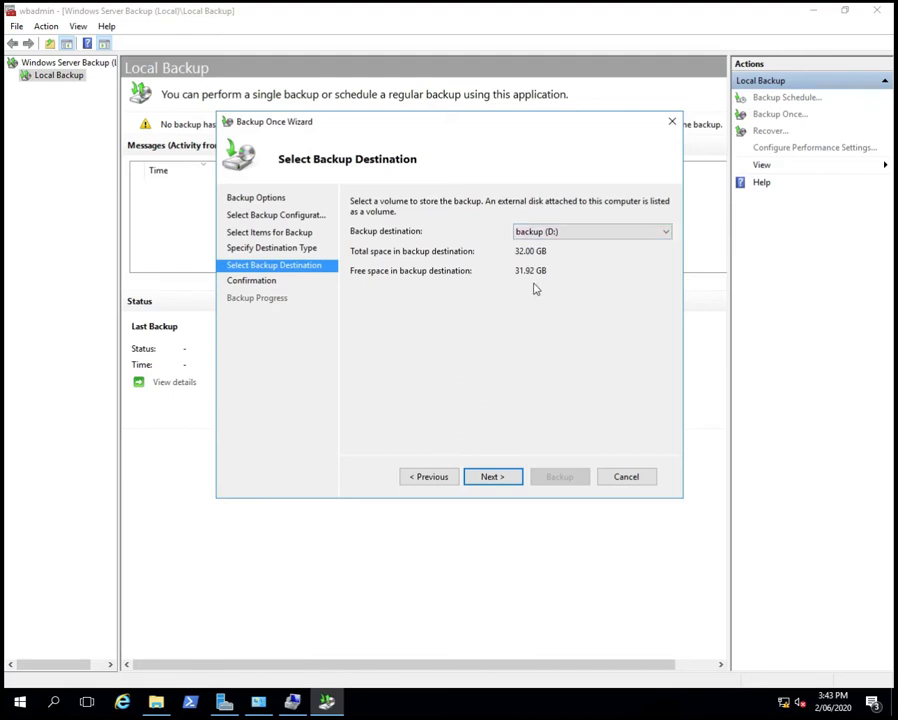
key("Return")
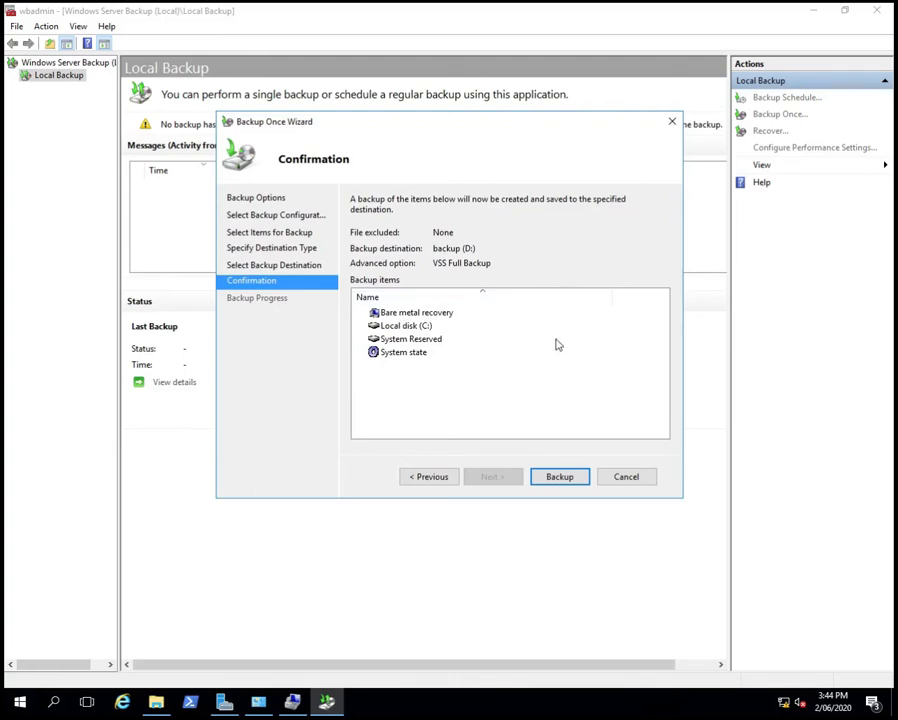
left_click(560, 477)
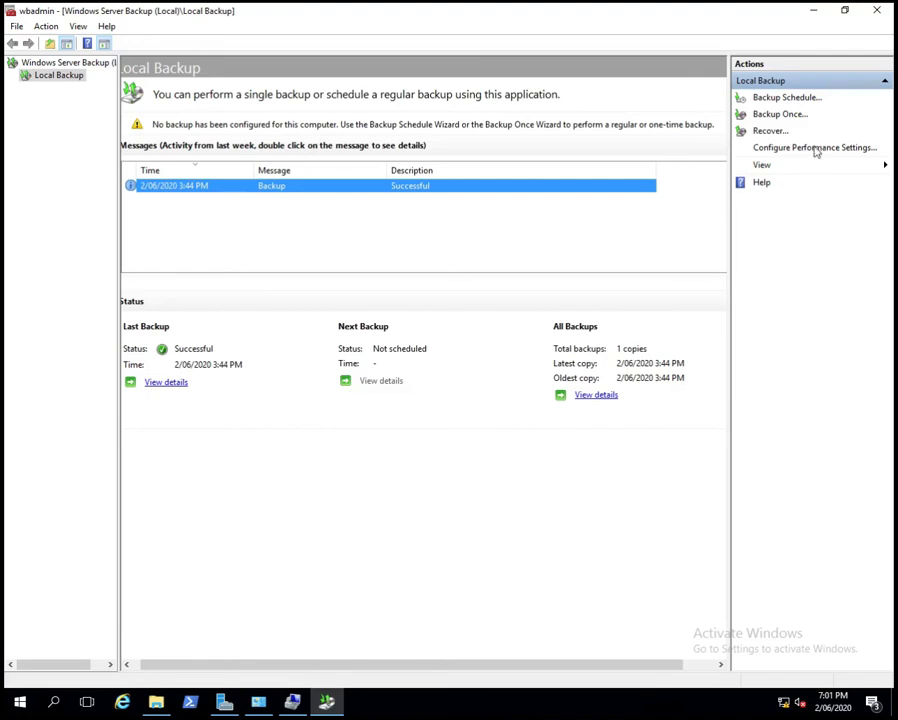
Set the backup performance mode to Custom and the System Reserved volume to Incremental backup
left_click(815, 150)
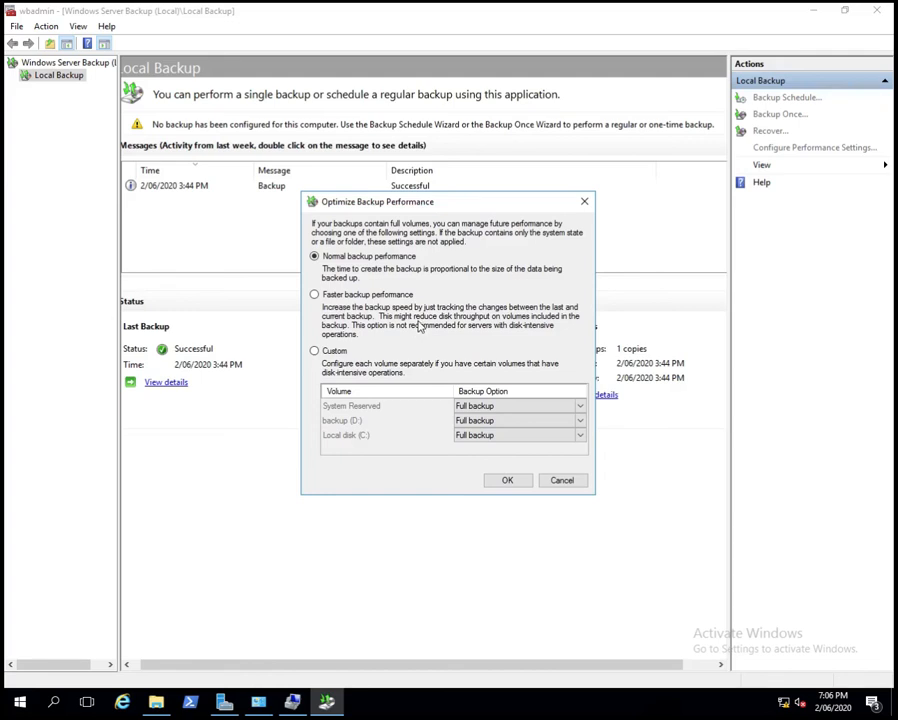
left_click(315, 295)
left_click(314, 352)
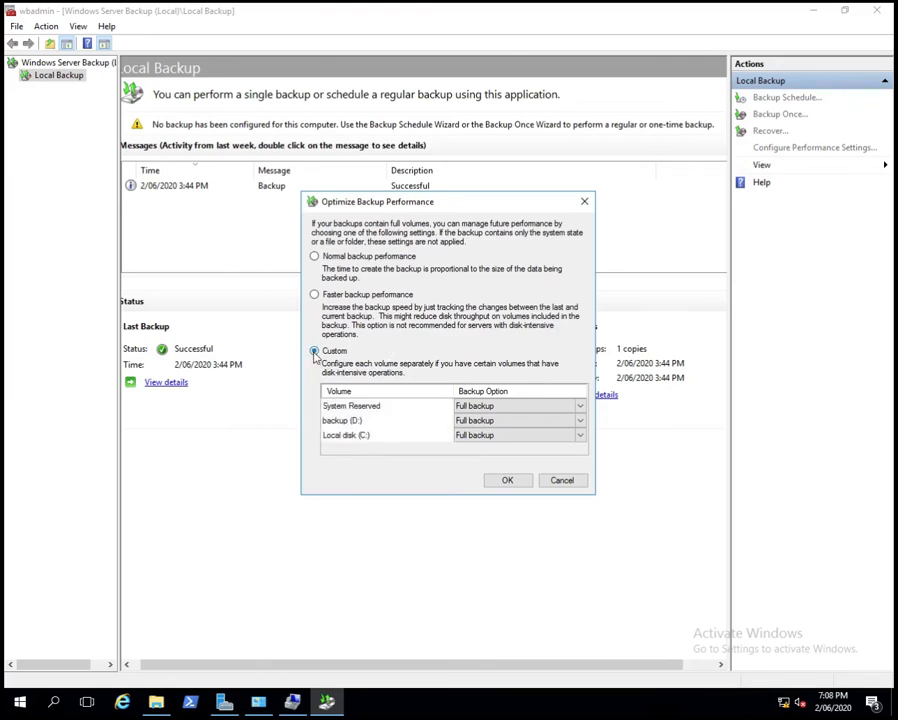
left_click(505, 410)
left_click(502, 427)
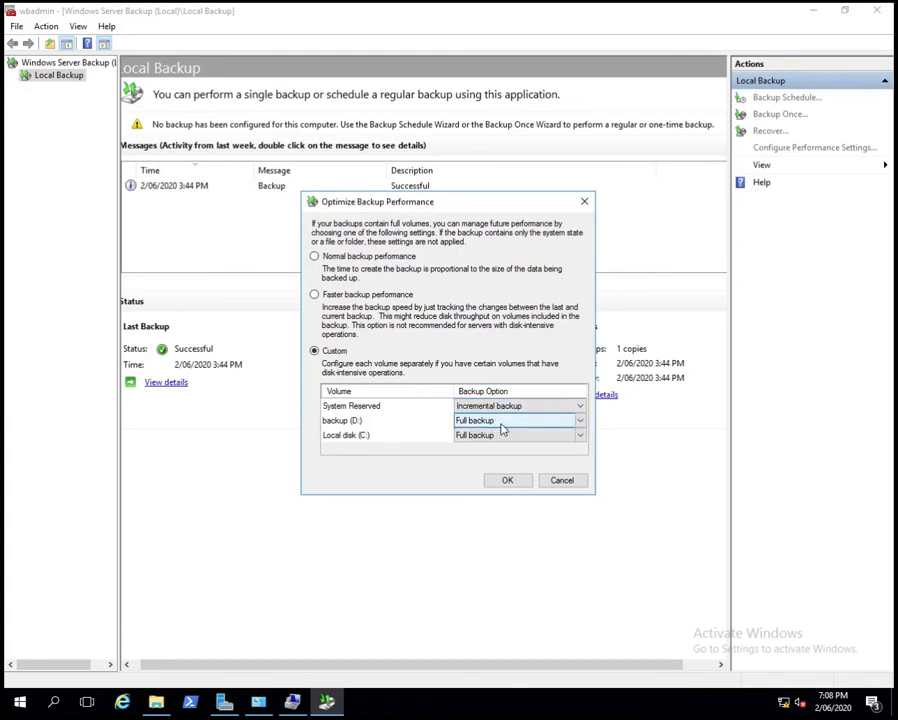